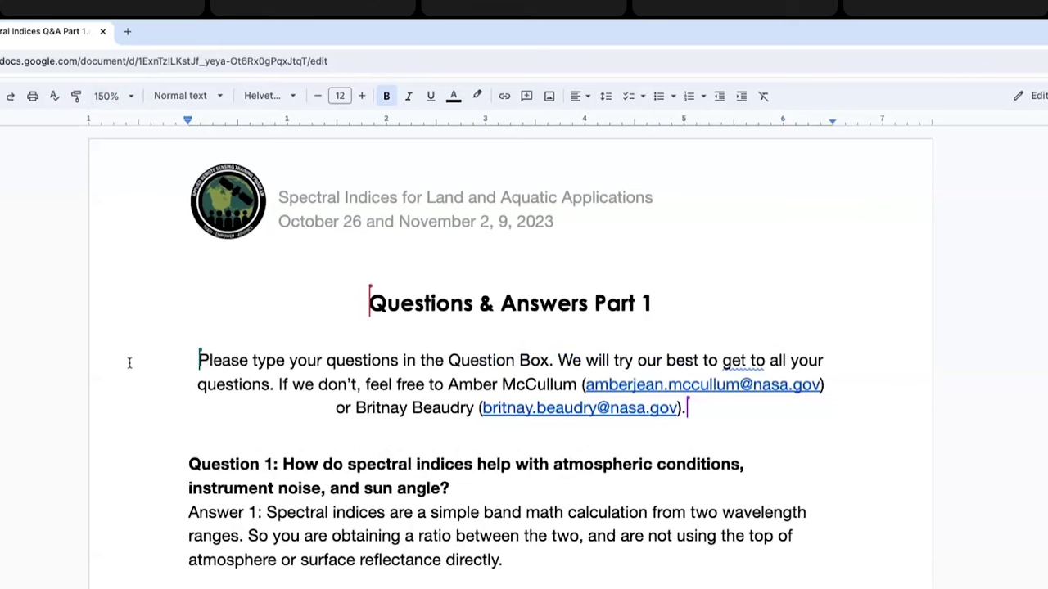
Read Questions 1 to 4 and their answers on spectral indices, irrigation monitoring, forest classification and NDVI ranges.
scroll(191, 383, down, 2)
scroll(190, 386, down, 4)
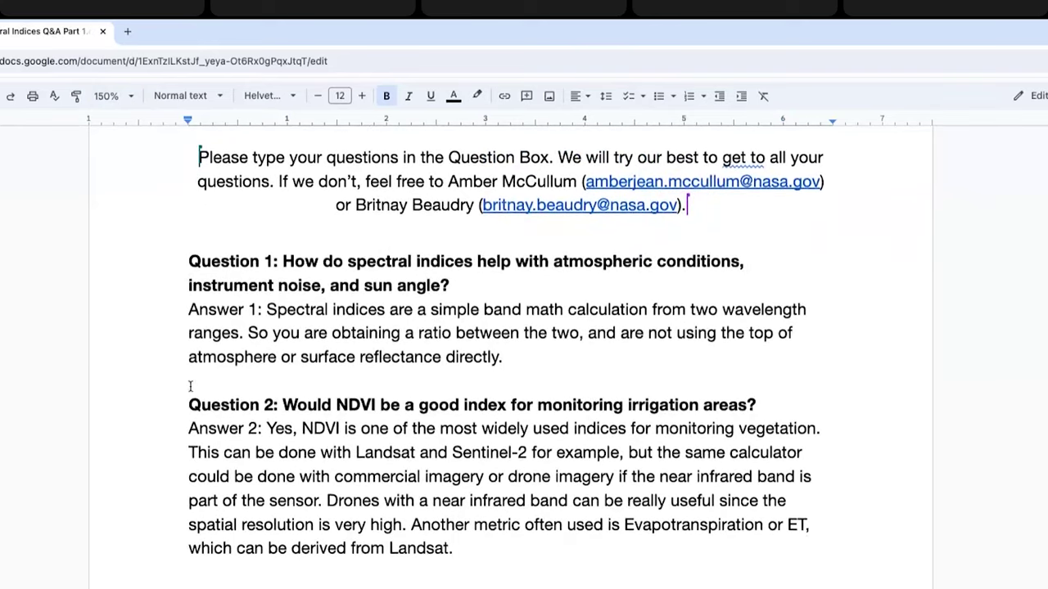
scroll(191, 386, down, 3)
scroll(191, 387, down, 1)
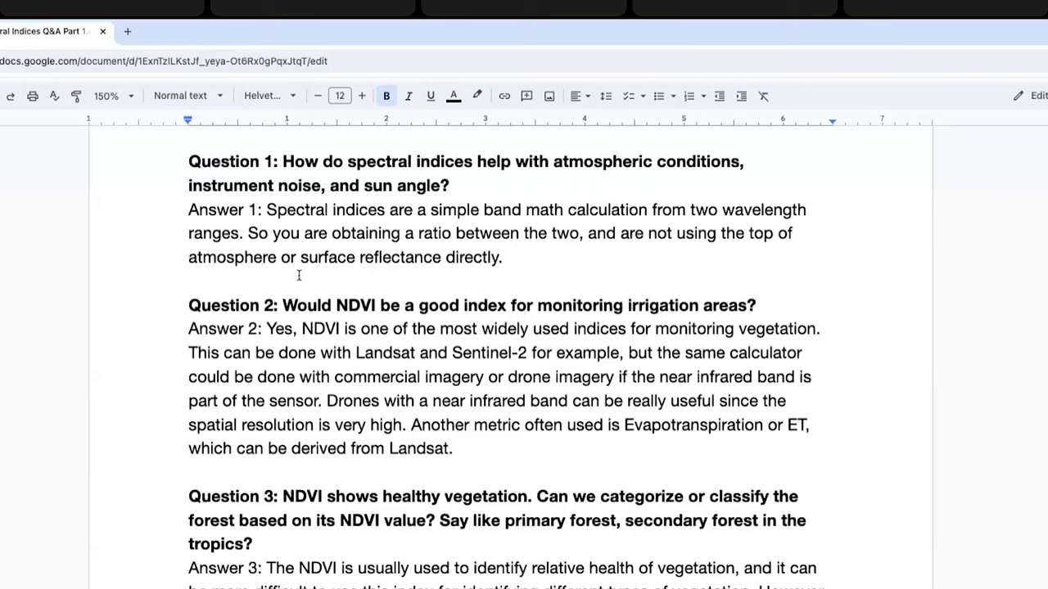
scroll(156, 347, down, 2)
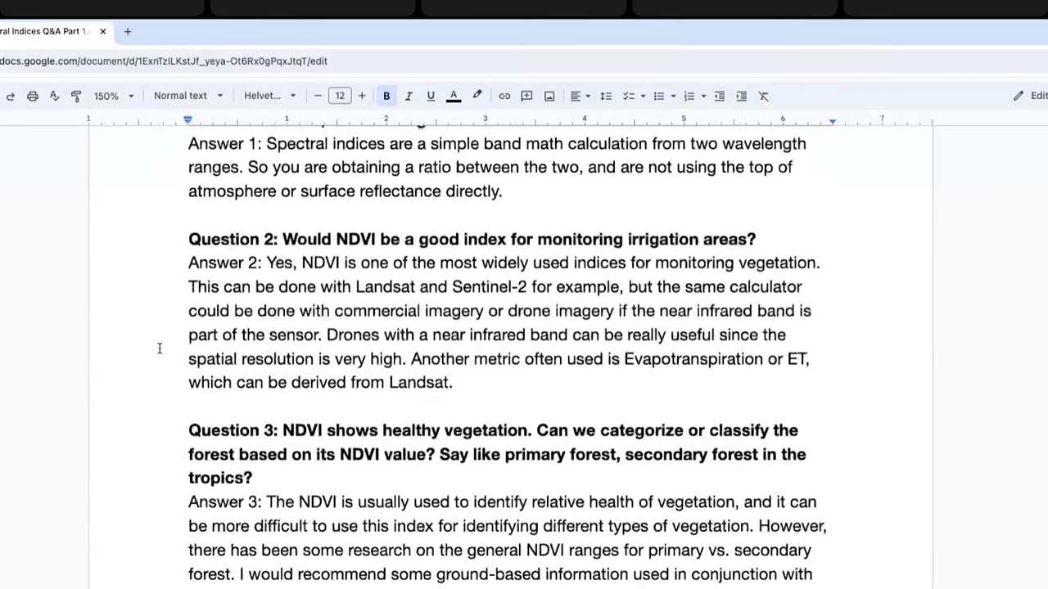
scroll(160, 350, down, 2)
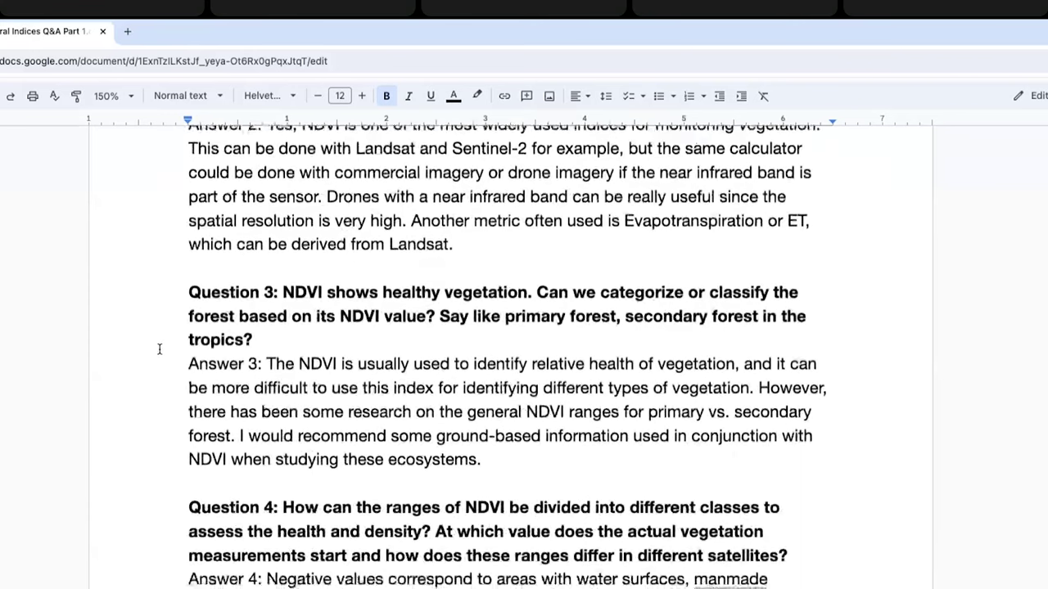
scroll(160, 350, up, 1)
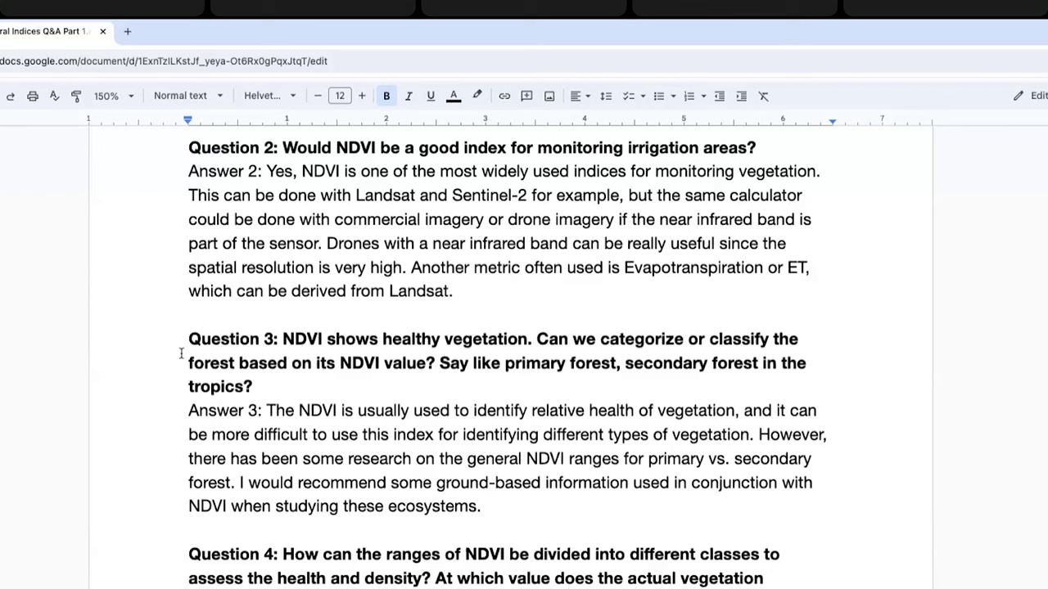
scroll(181, 353, down, 3)
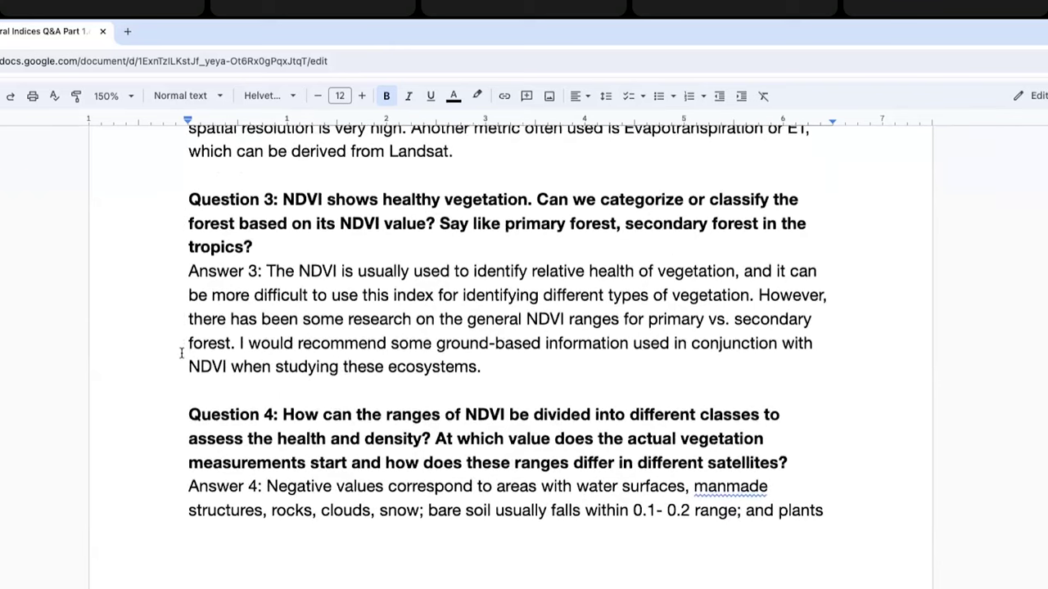
scroll(181, 353, down, 1)
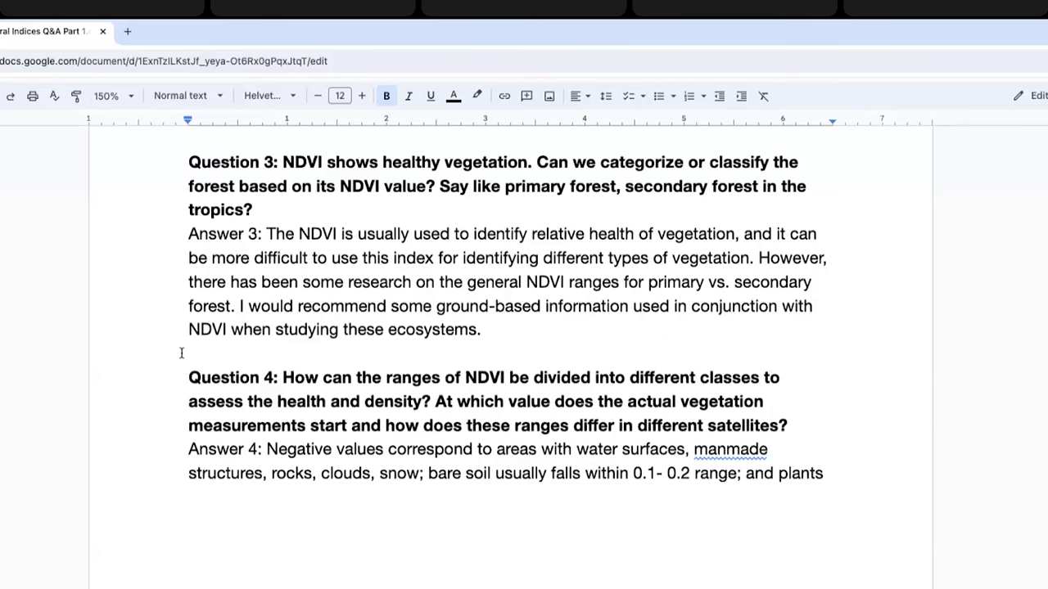
scroll(185, 354, down, 3)
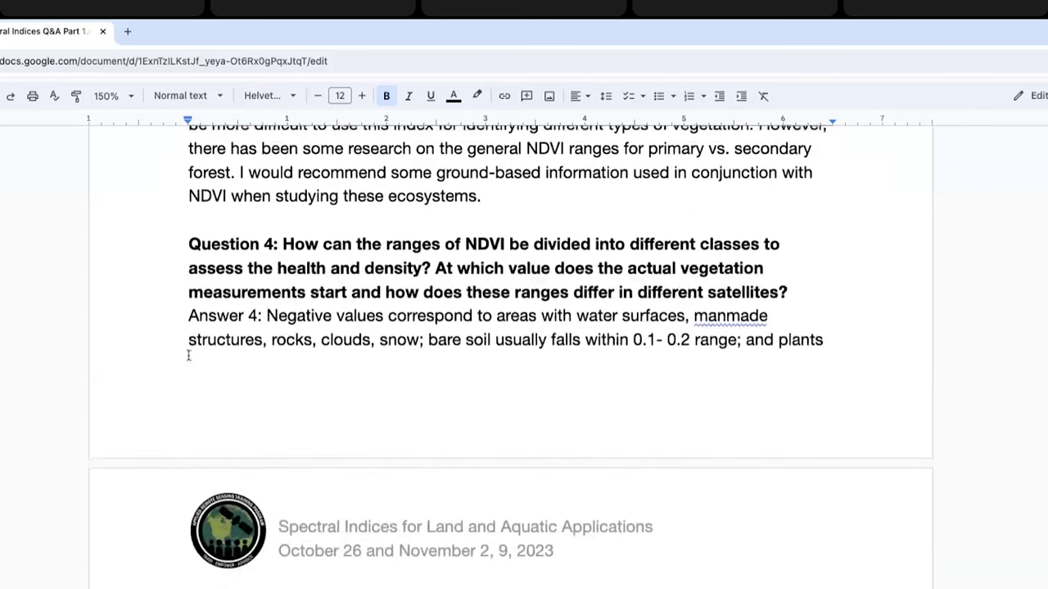
scroll(189, 355, up, 2)
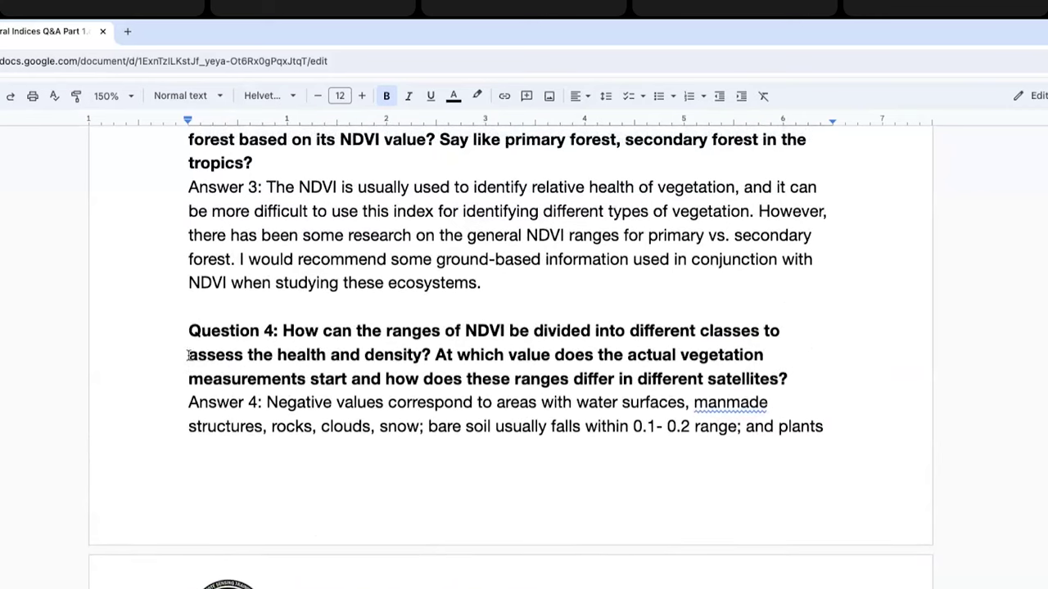
scroll(188, 355, up, 1)
Read the rest of Answer 4 and Questions 5 to 8 on resolution, Landsat comparability, Level 2 images and MODIS data sources.
scroll(188, 355, down, 4)
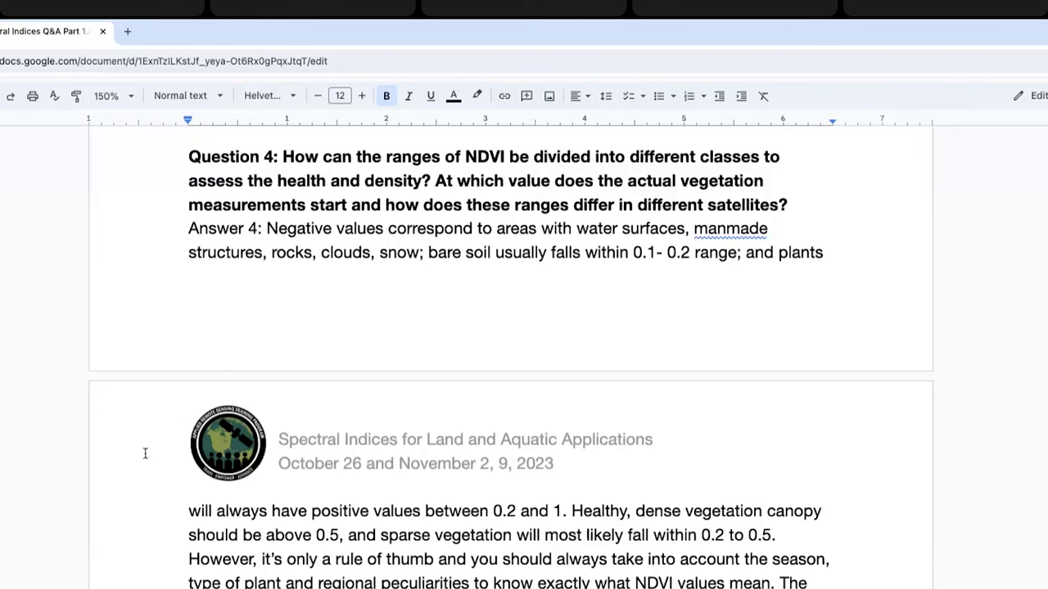
scroll(144, 453, down, 1)
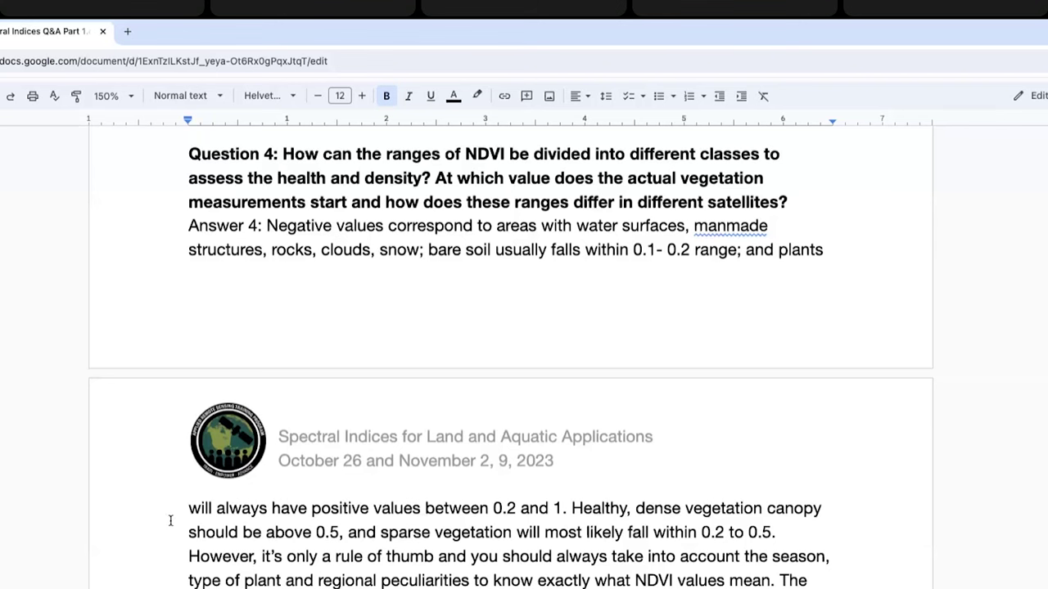
scroll(170, 520, down, 1)
scroll(170, 521, down, 9)
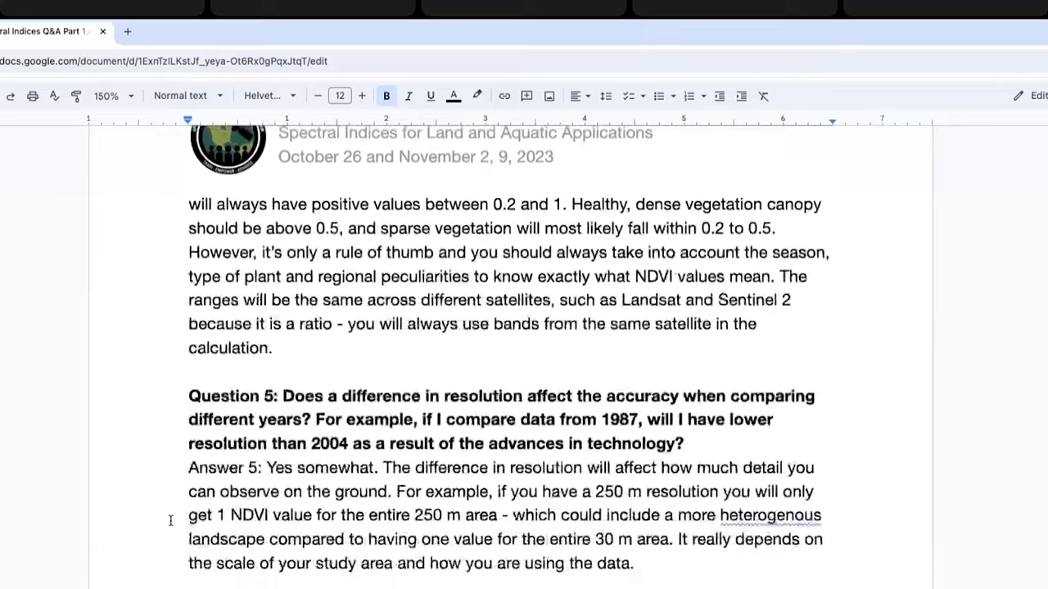
scroll(171, 520, down, 4)
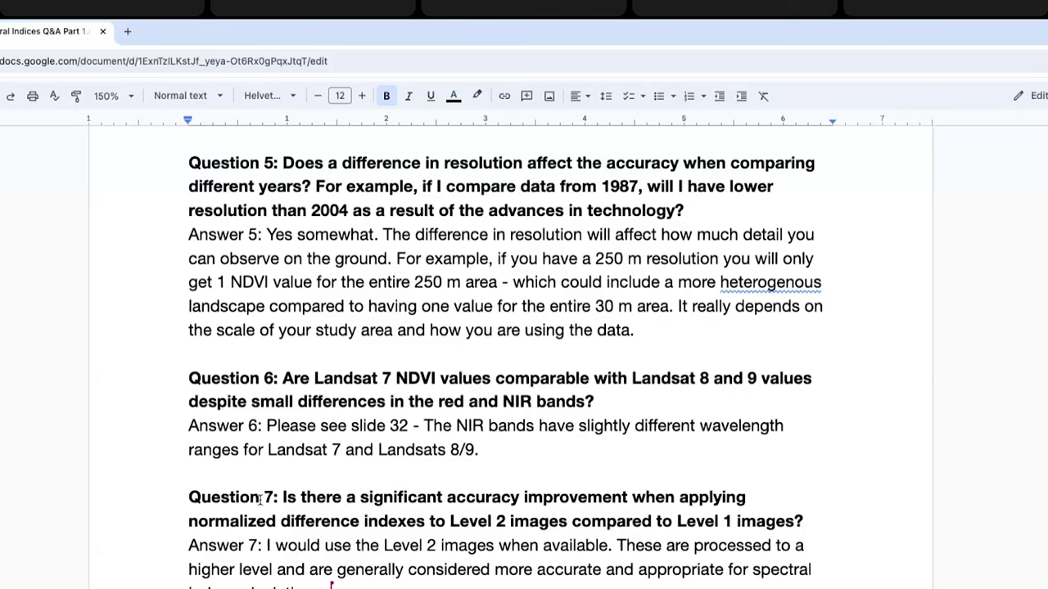
scroll(254, 501, down, 2)
scroll(260, 501, down, 5)
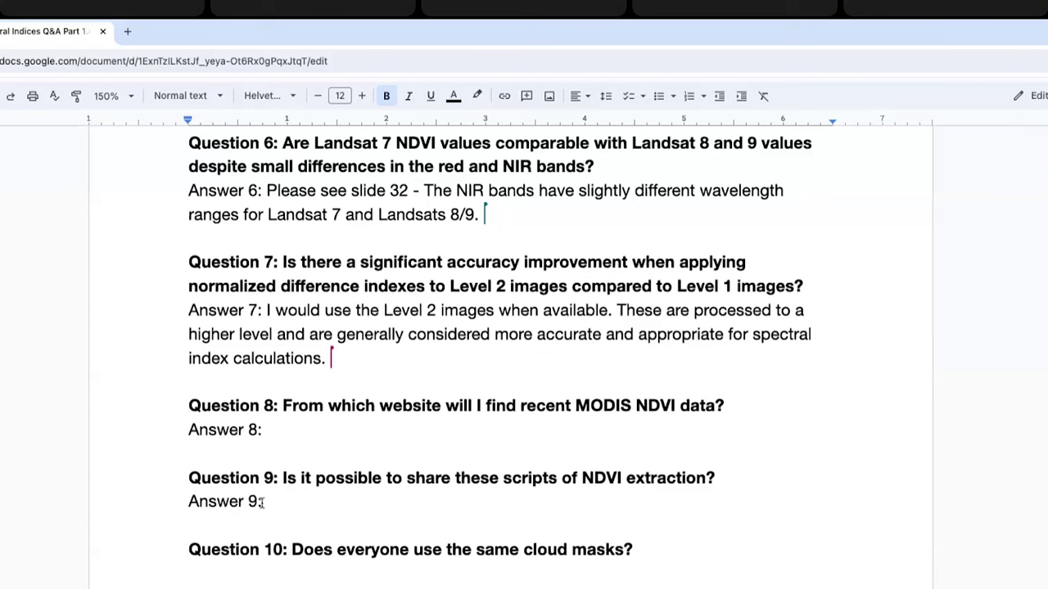
scroll(368, 419, down, 1)
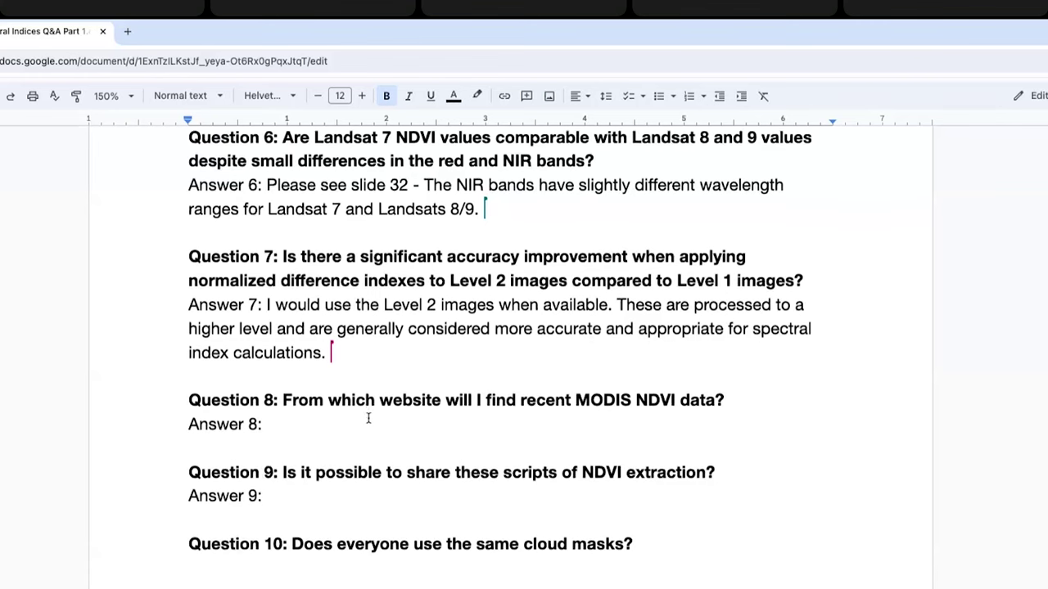
scroll(368, 419, down, 3)
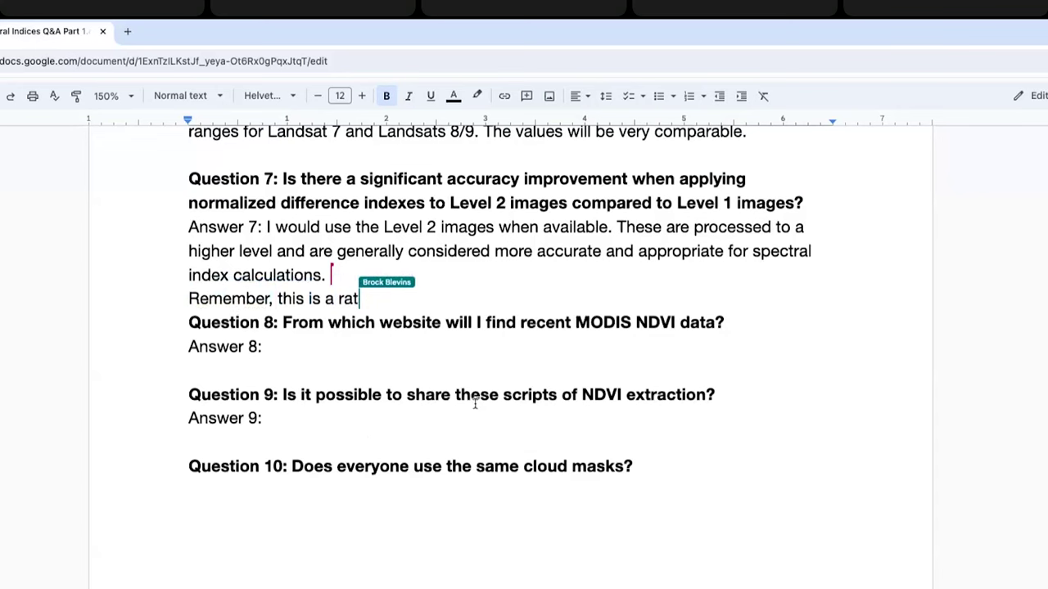
scroll(471, 413, down, 2)
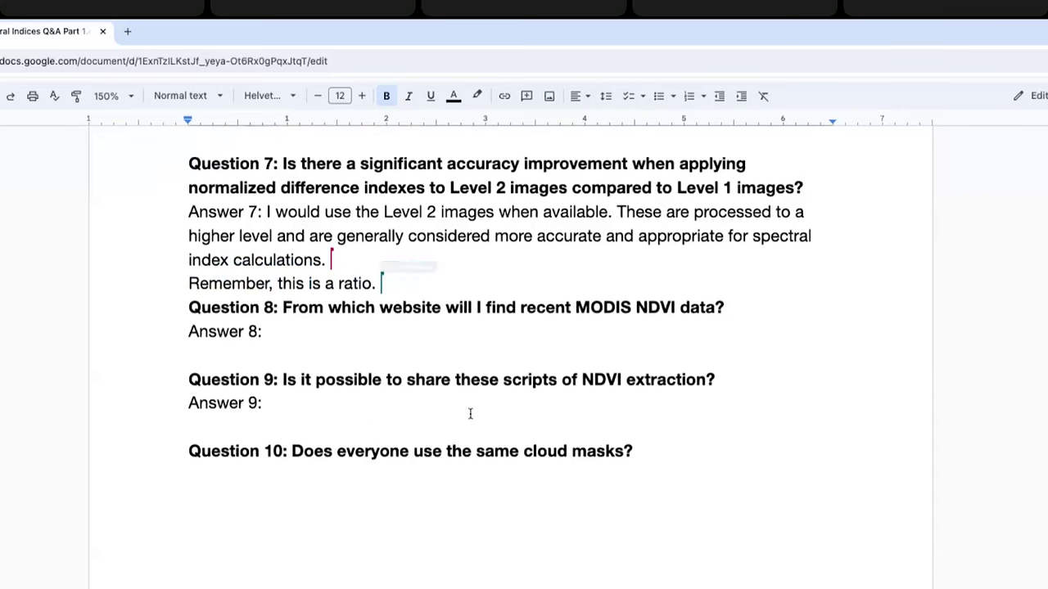
scroll(469, 416, down, 3)
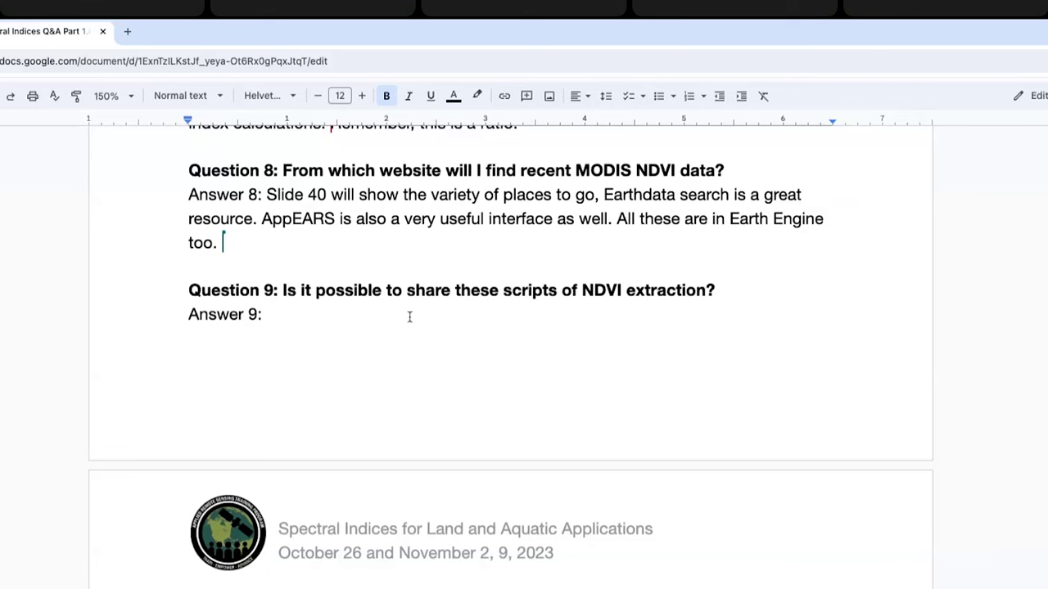
scroll(410, 329, down, 1)
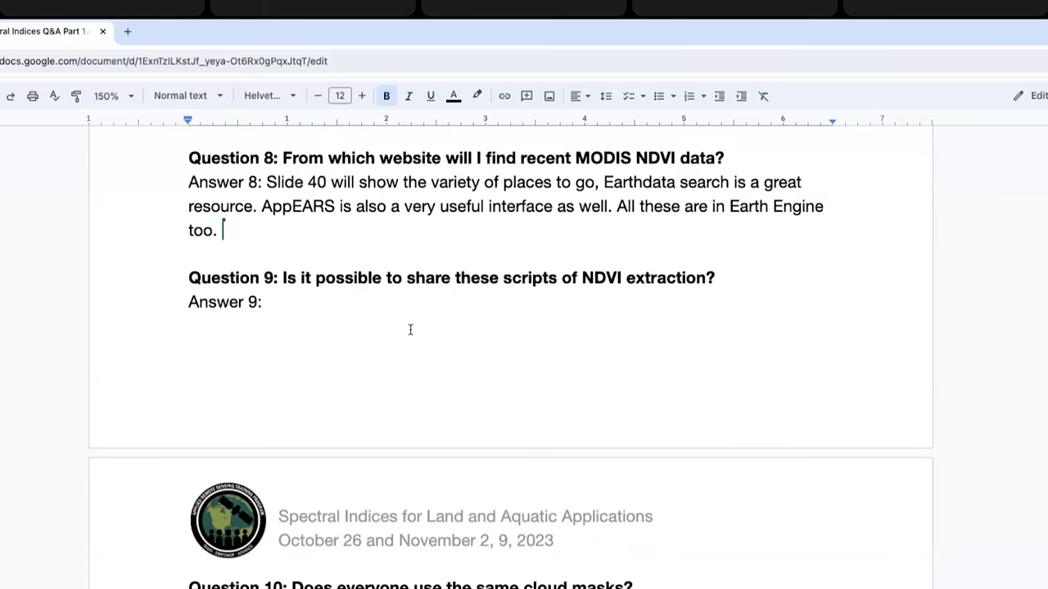
Fill in Answer 9 with "Yes, the code we used today is available (see slide 45). A GEE account is open and free.".
scroll(410, 329, down, 3)
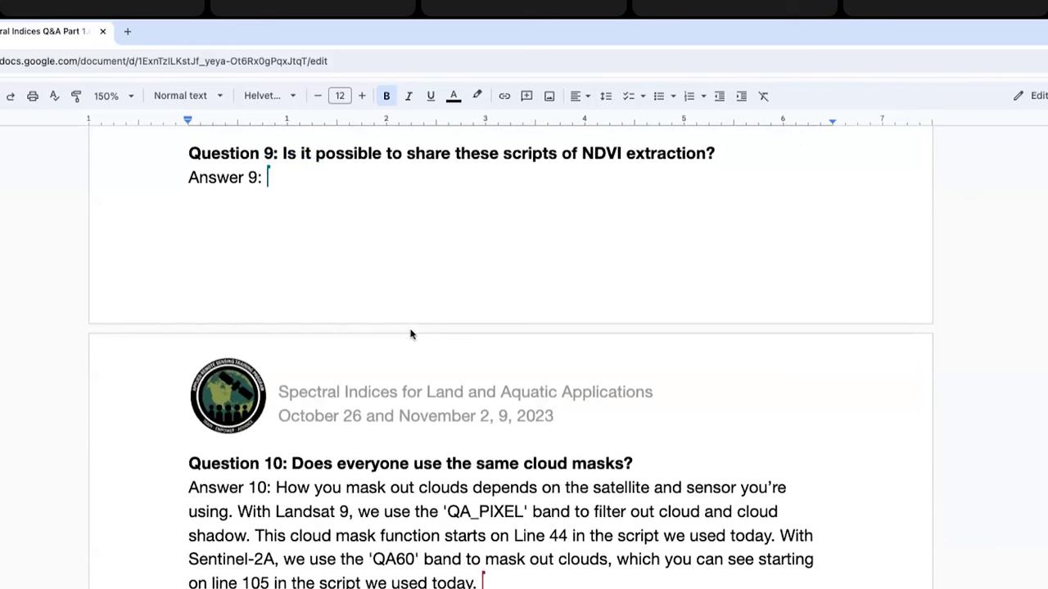
text(Yes, the)
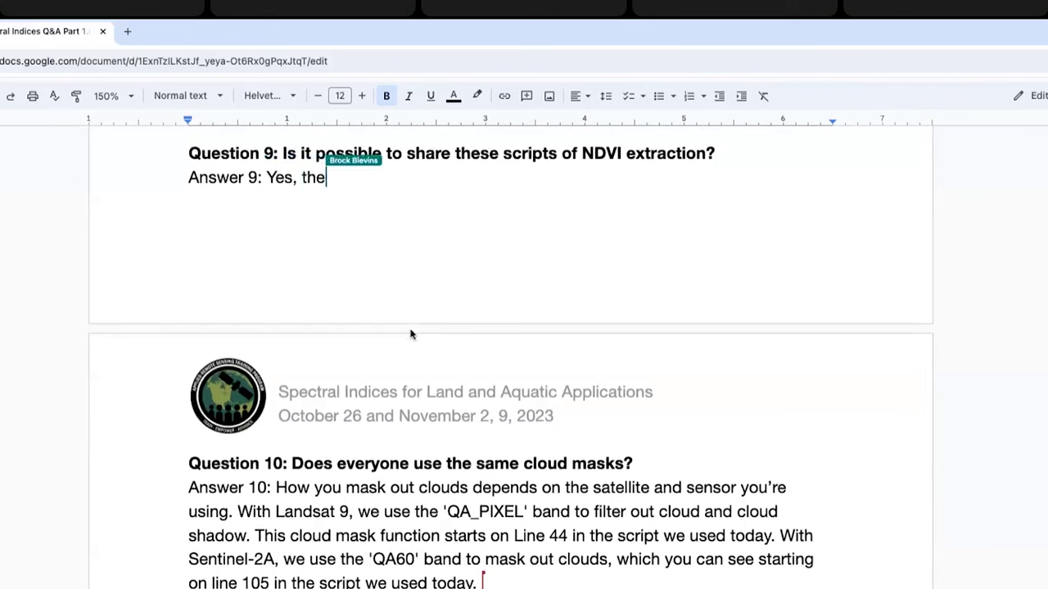
text( code we)
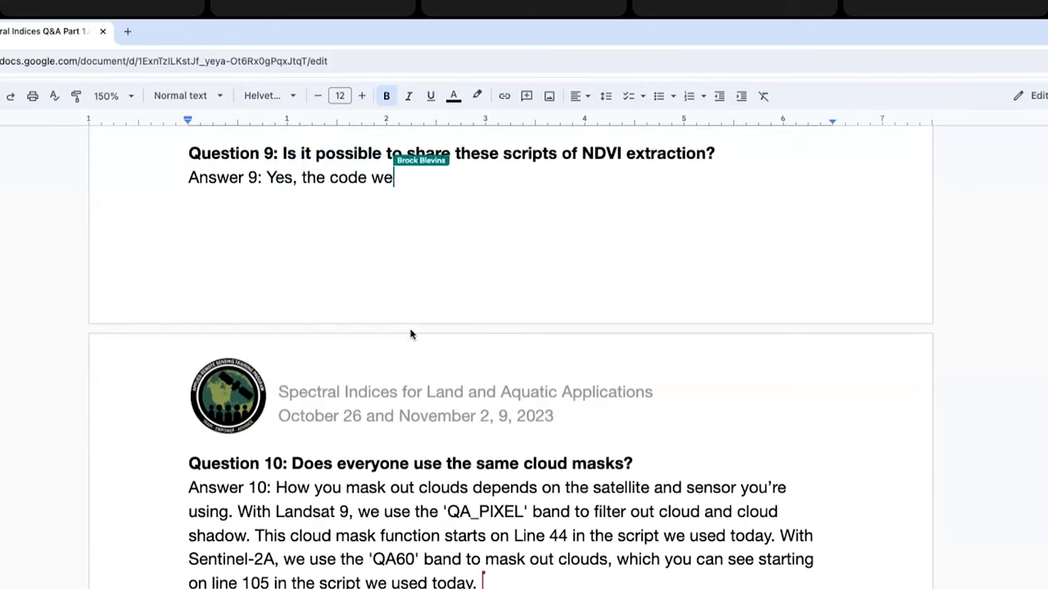
text( used tod)
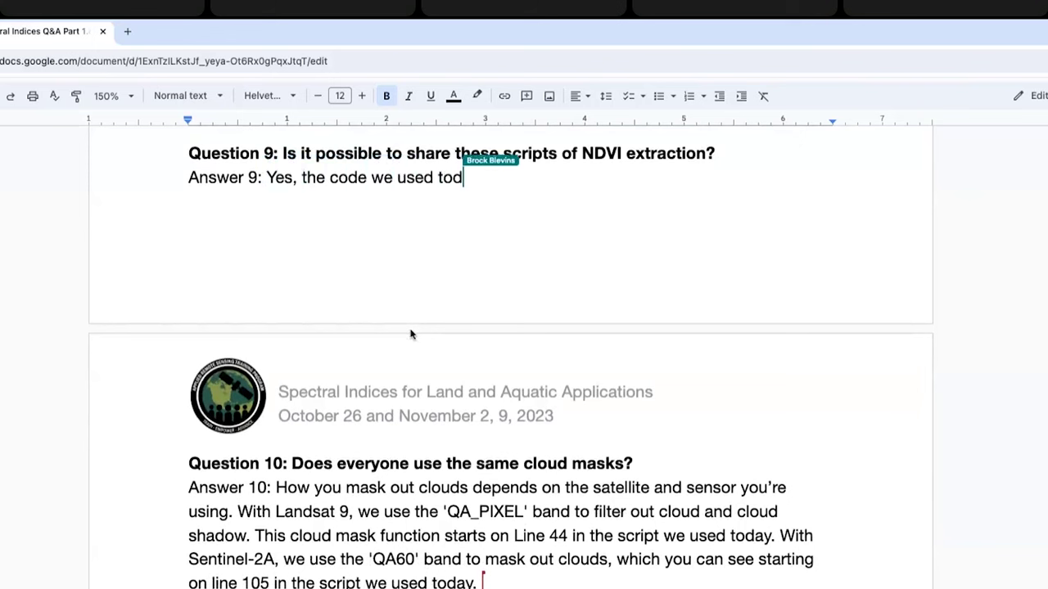
text(ay (s)
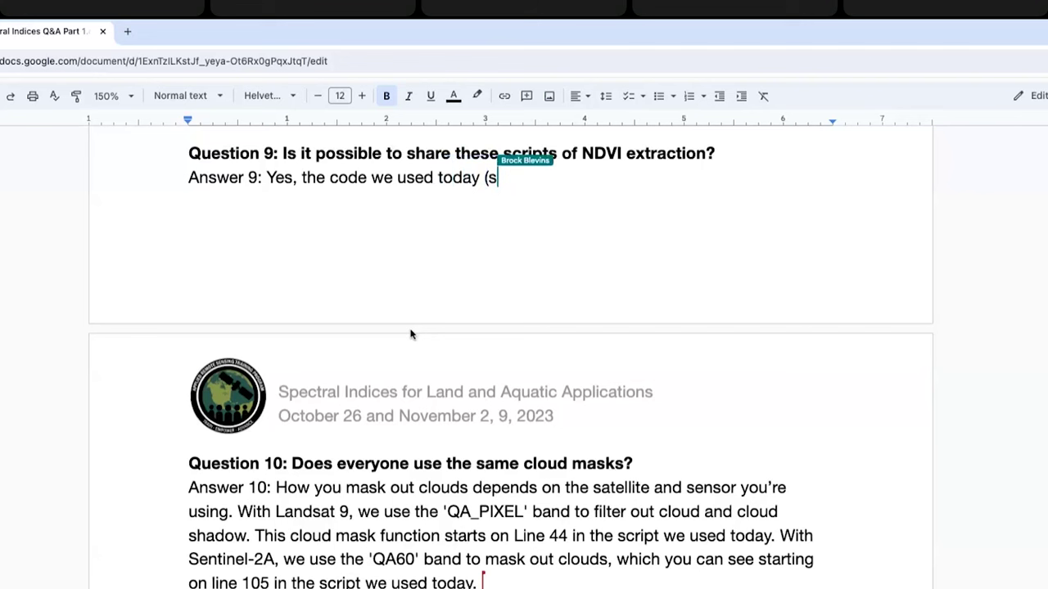
text(ee slide 45)
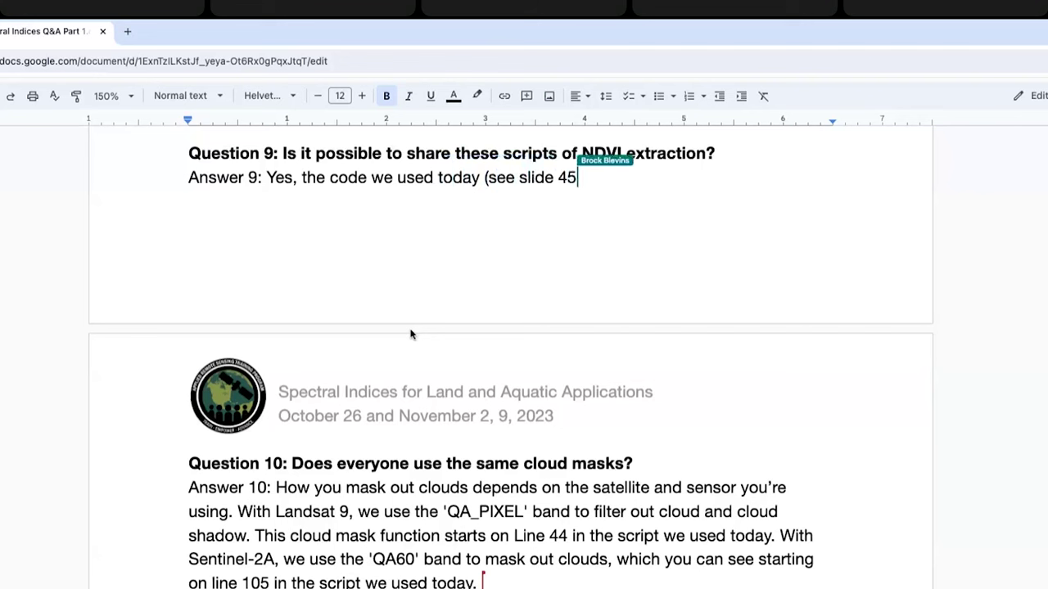
text().)
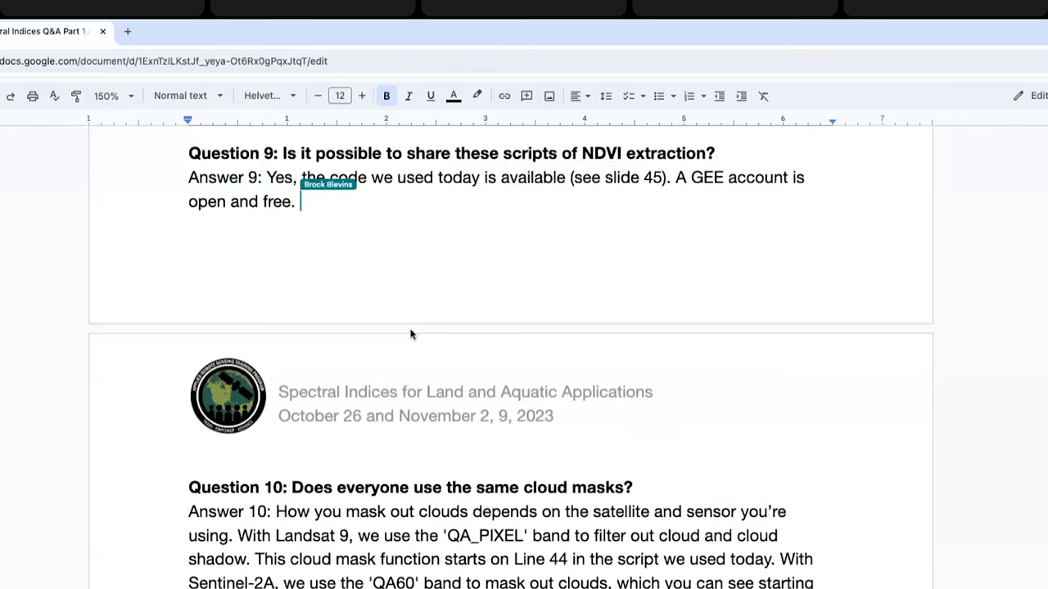
Review Questions 10 to 15 on cloud masks, CDL data, atmospheric correction, GEE variable names, non-code interfaces and vegetation index evaluation.
scroll(426, 389, down, 5)
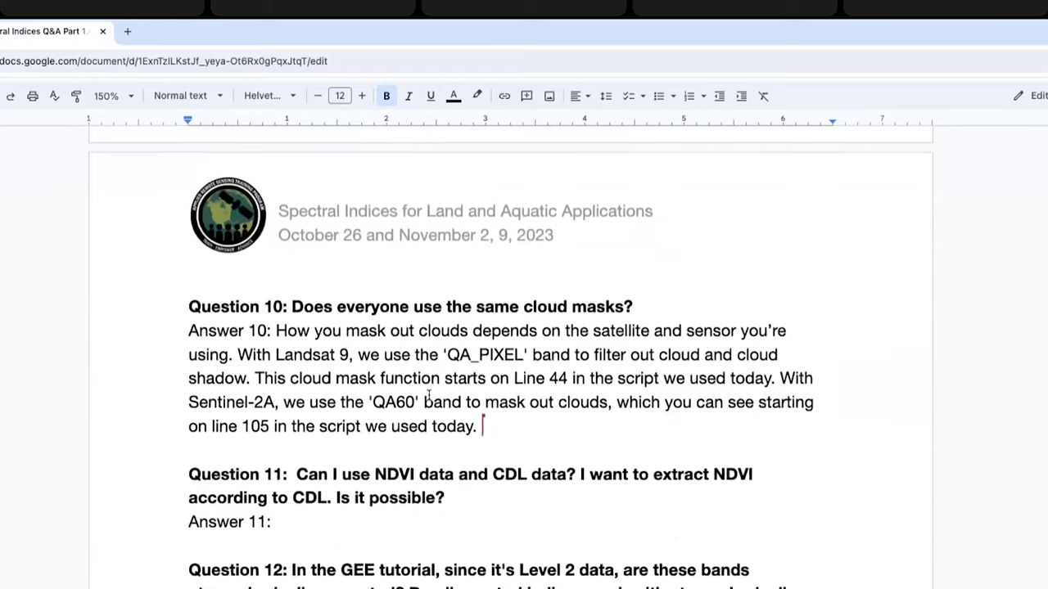
scroll(428, 396, down, 1)
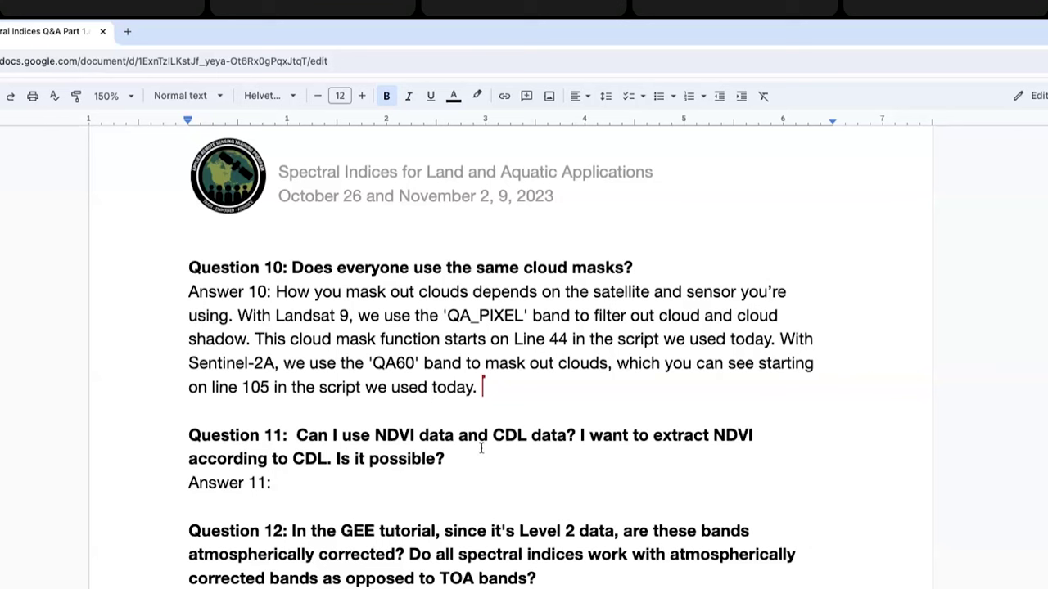
scroll(480, 446, down, 1)
scroll(478, 451, down, 3)
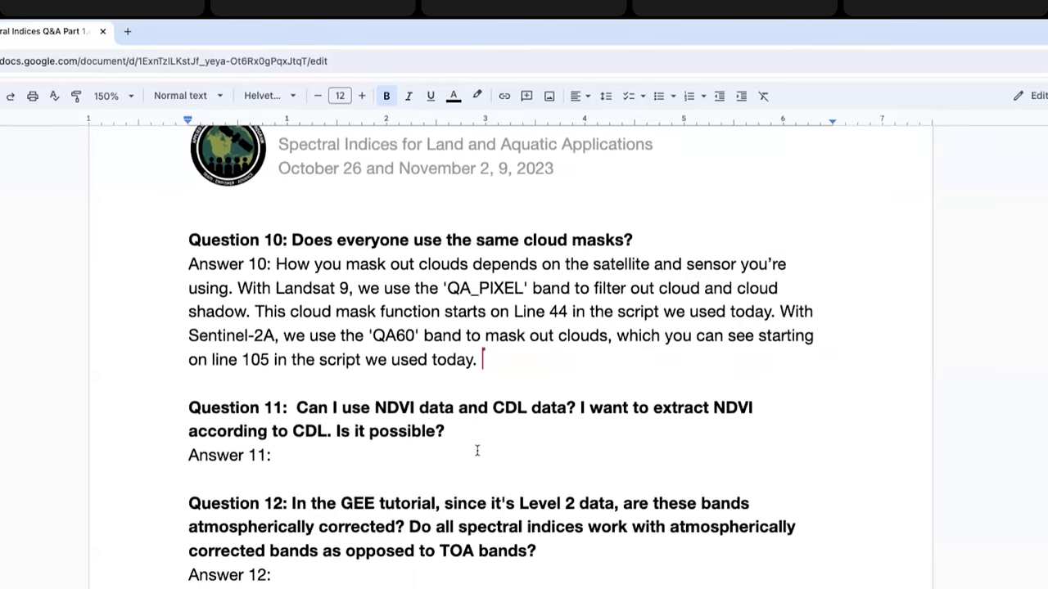
scroll(476, 450, down, 1)
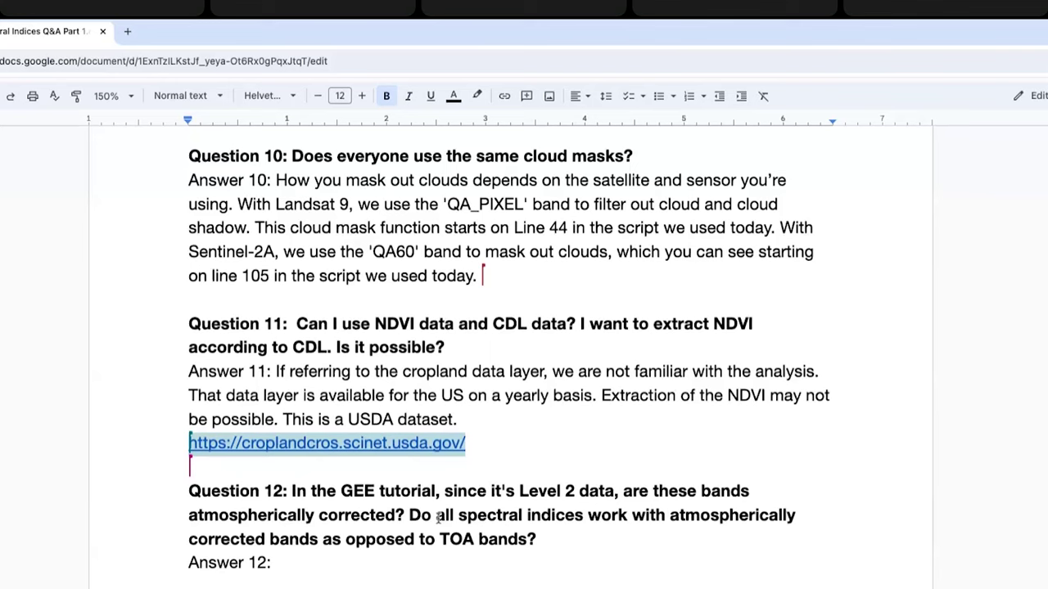
scroll(503, 449, down, 4)
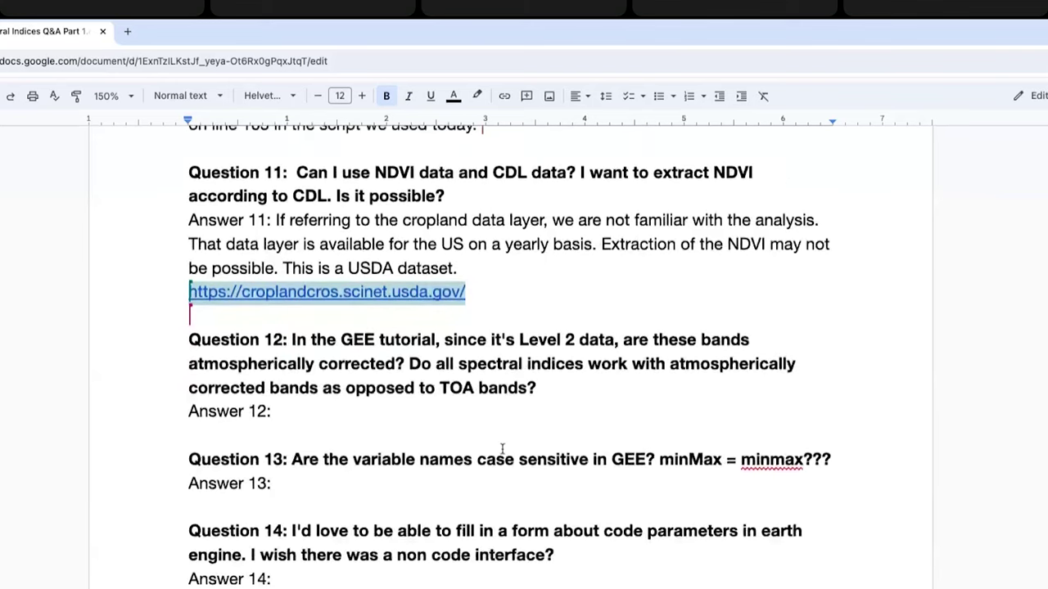
scroll(502, 449, down, 4)
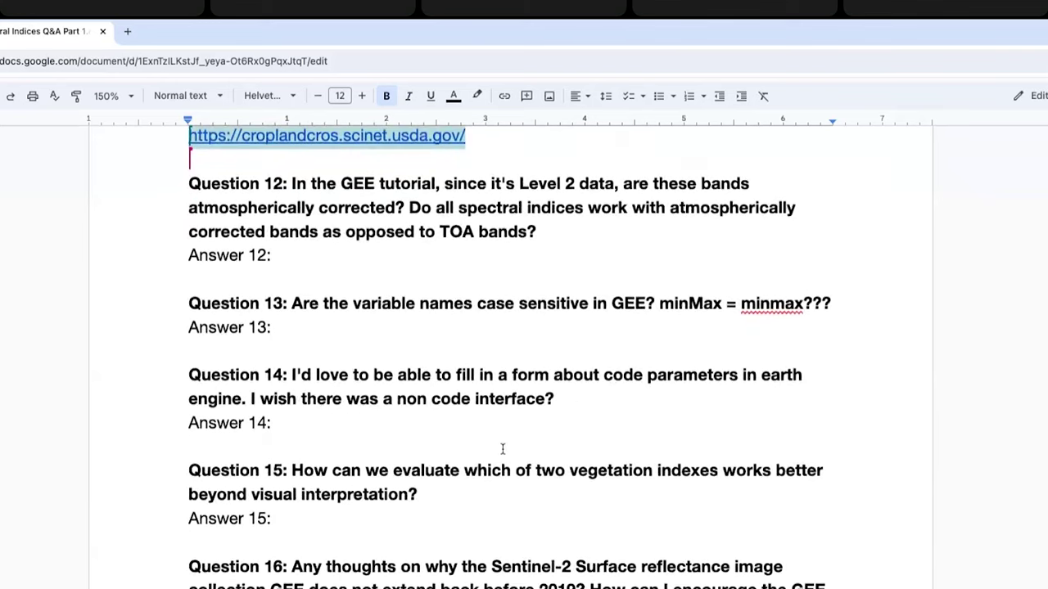
scroll(503, 448, down, 1)
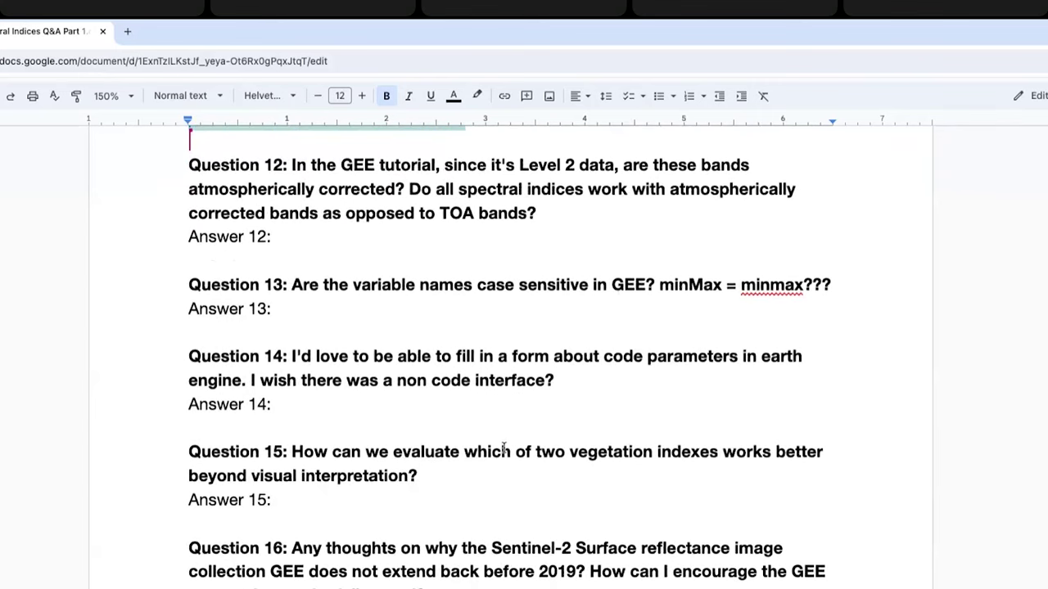
scroll(503, 448, down, 1)
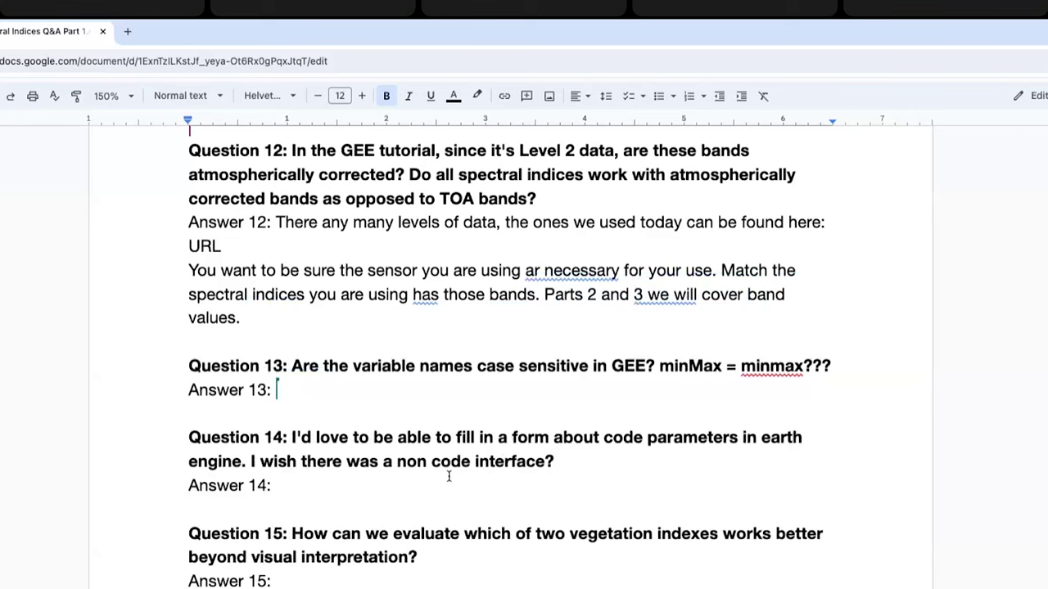
scroll(449, 477, down, 1)
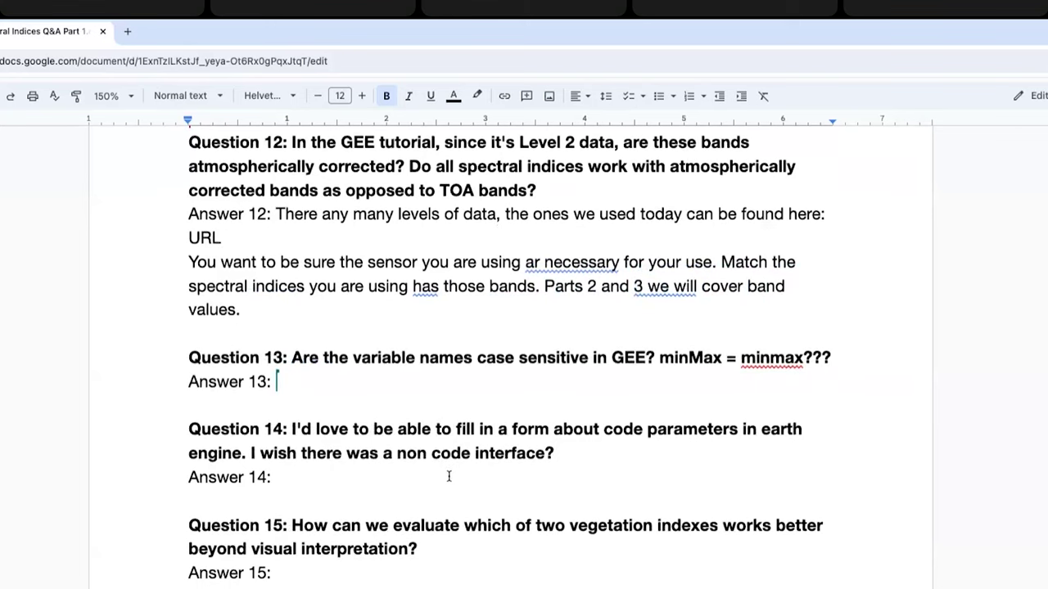
Read Questions 13 to 15 on GEE case sensitivity, a non-code interface and comparing vegetation indexes, through the end of the page.
scroll(449, 477, down, 2)
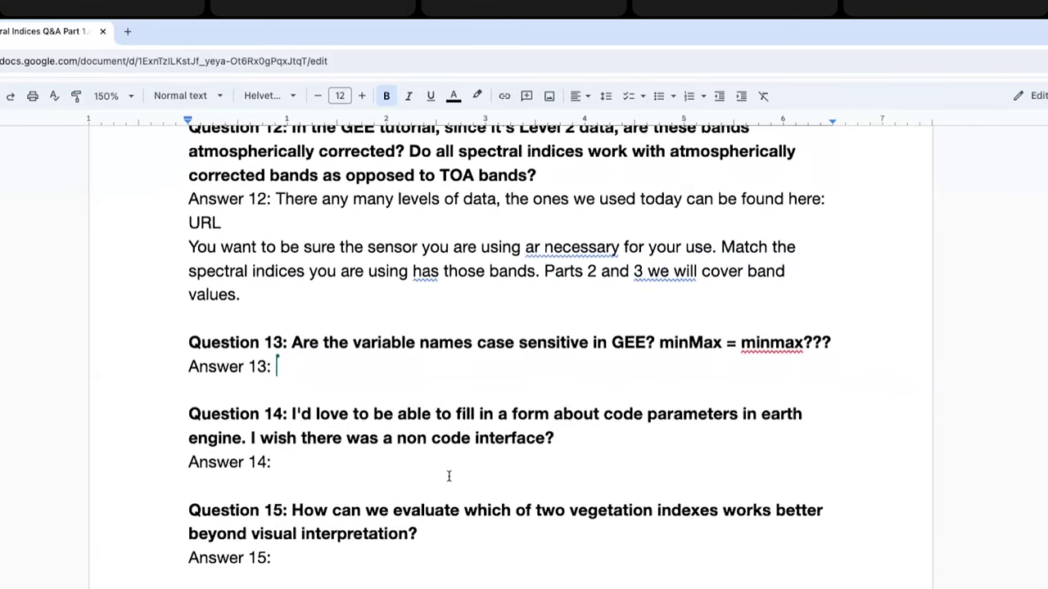
scroll(449, 477, down, 2)
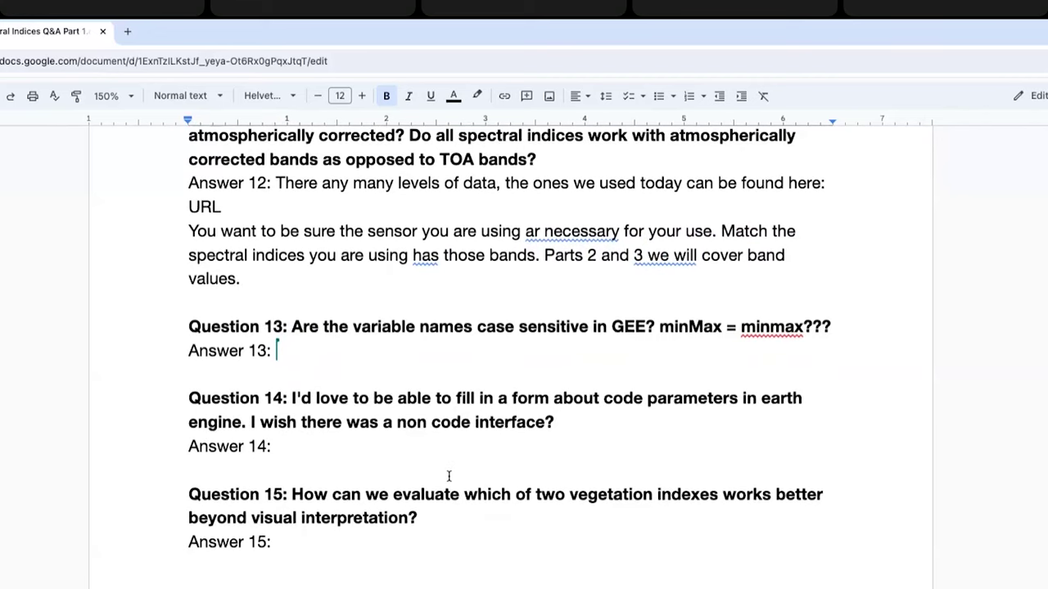
scroll(449, 477, down, 10)
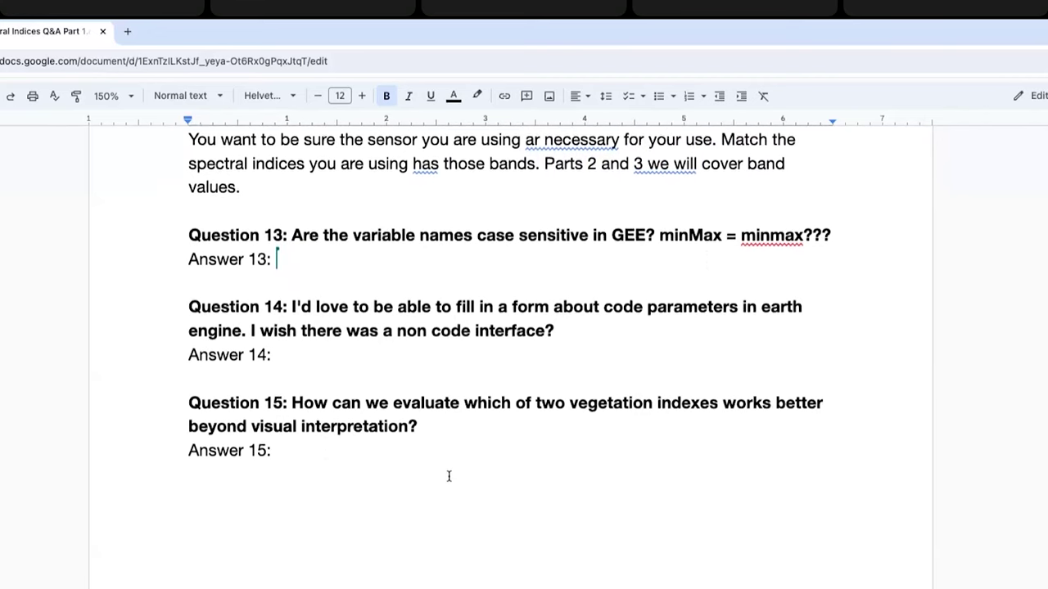
scroll(449, 476, down, 7)
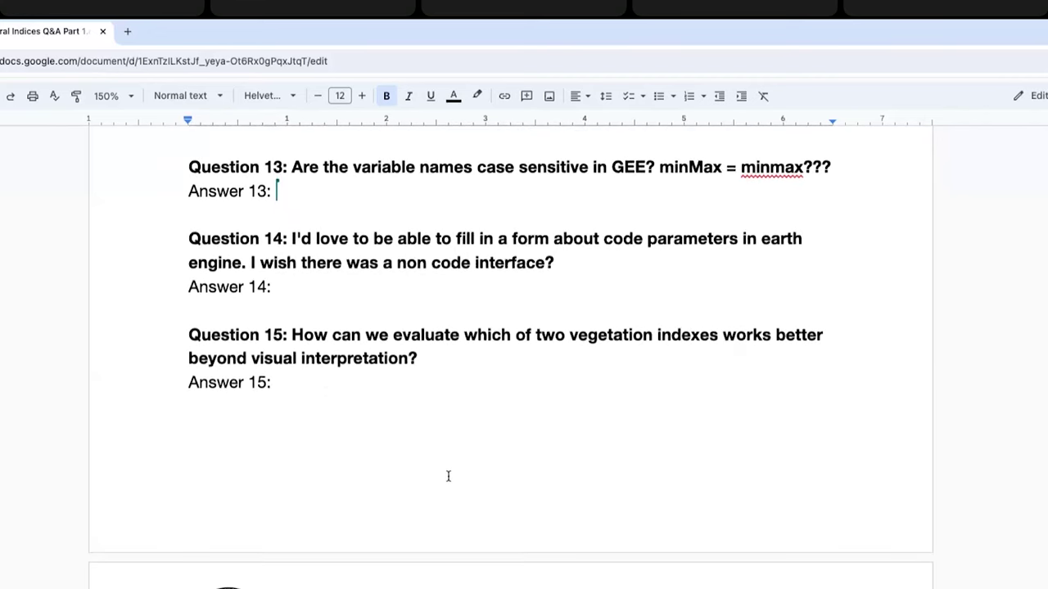
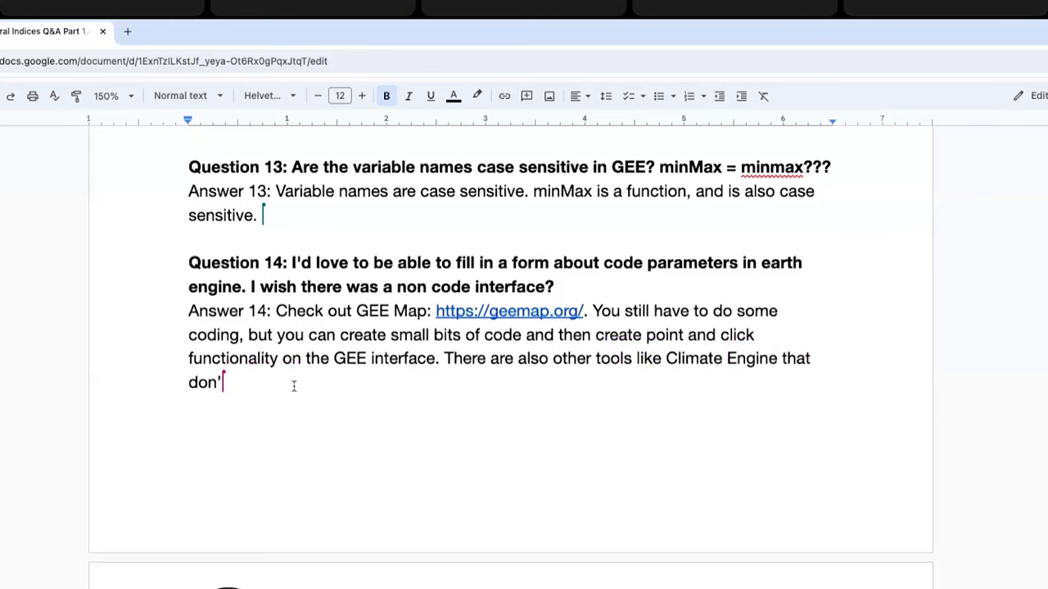
Return from Answer 14 to the start of the Q&A document to show the title and the contact details for unanswered questions.
scroll(293, 387, up, 1)
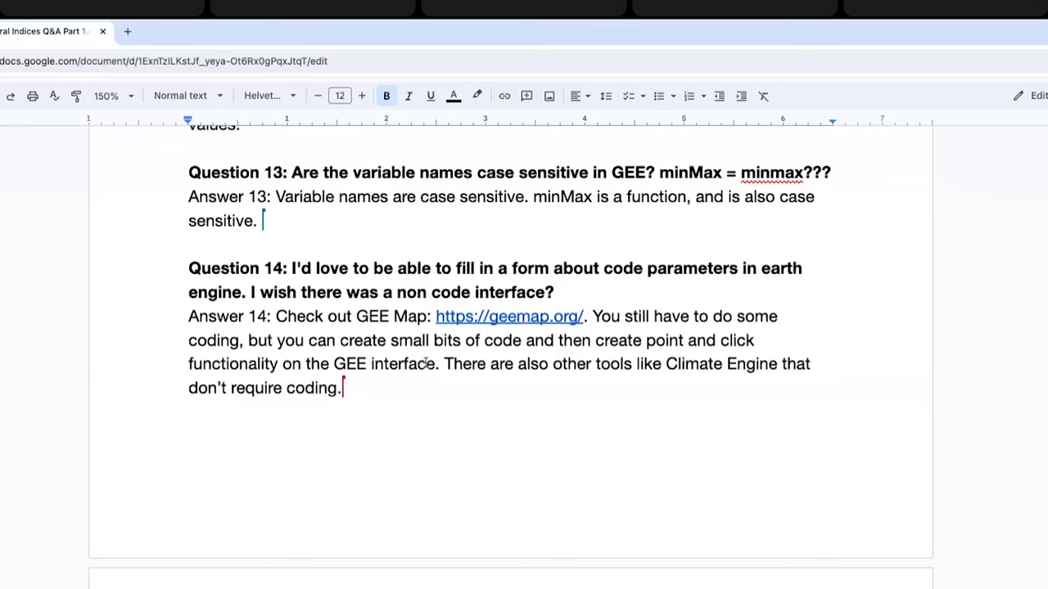
scroll(411, 362, up, 3)
scroll(411, 362, up, 15)
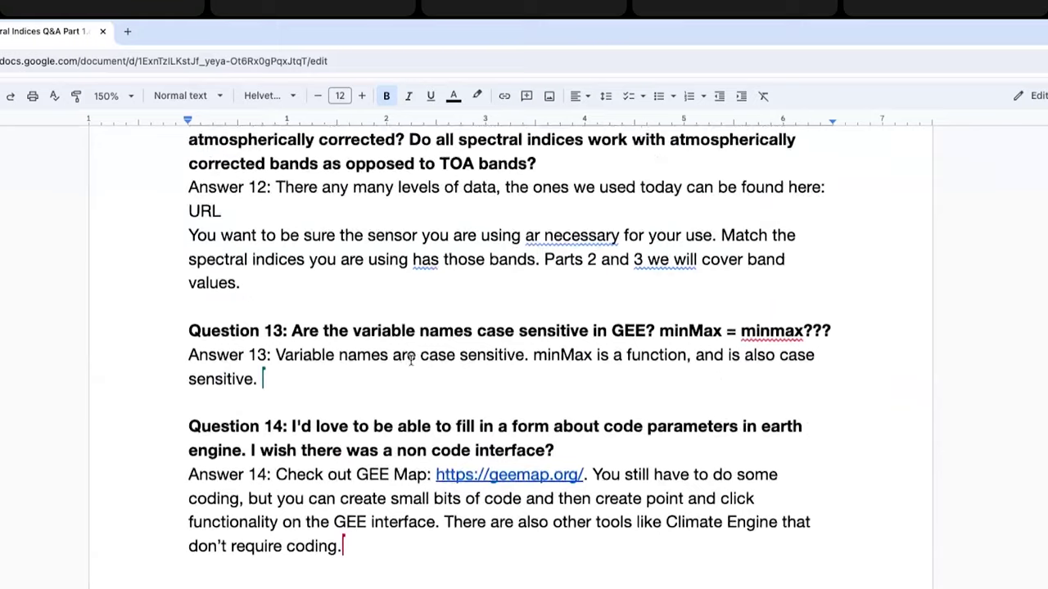
scroll(411, 362, up, 20)
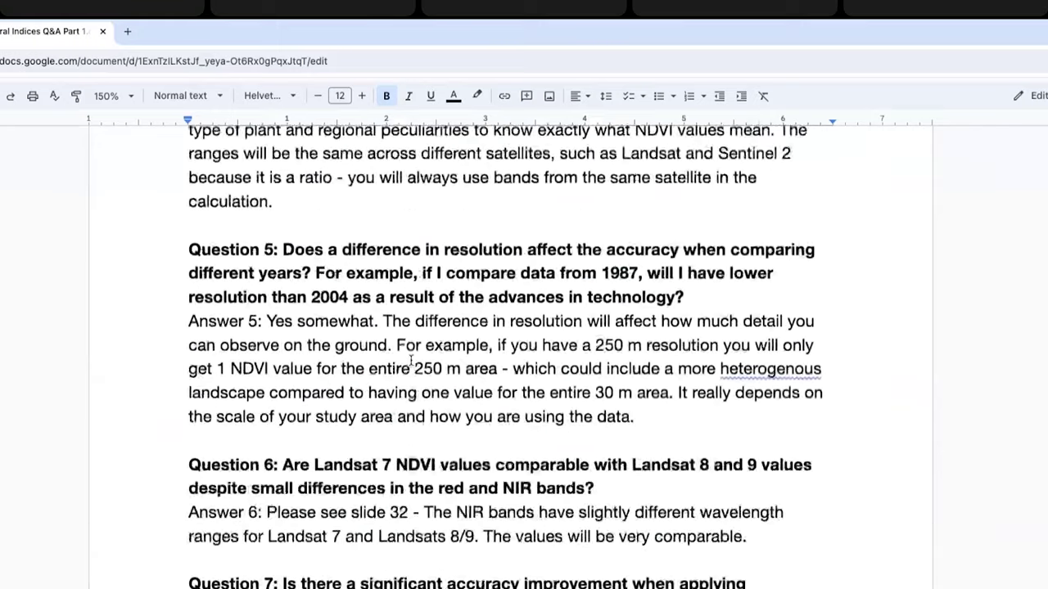
scroll(411, 362, up, 3)
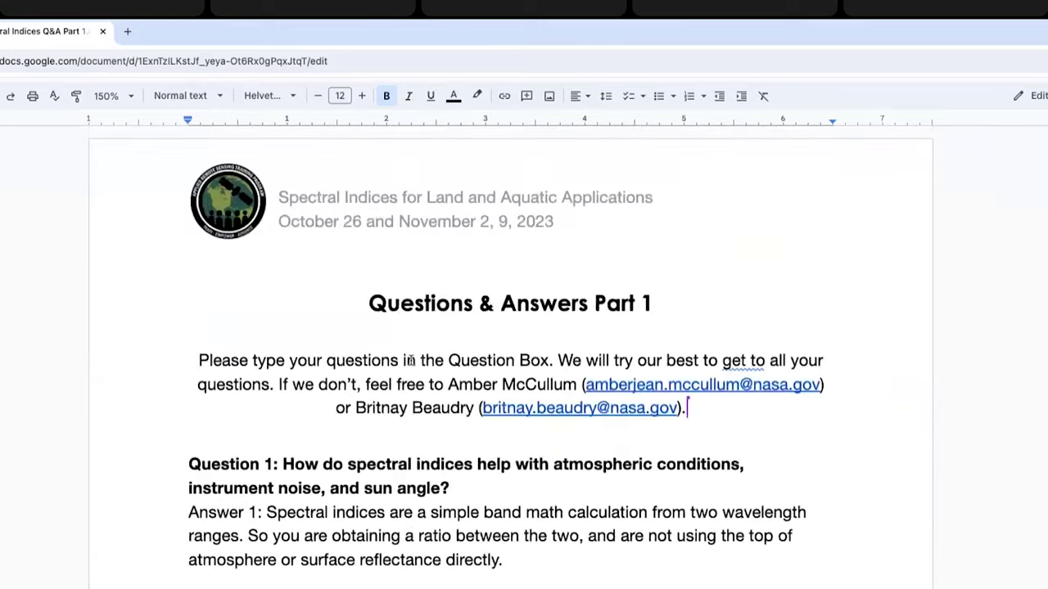